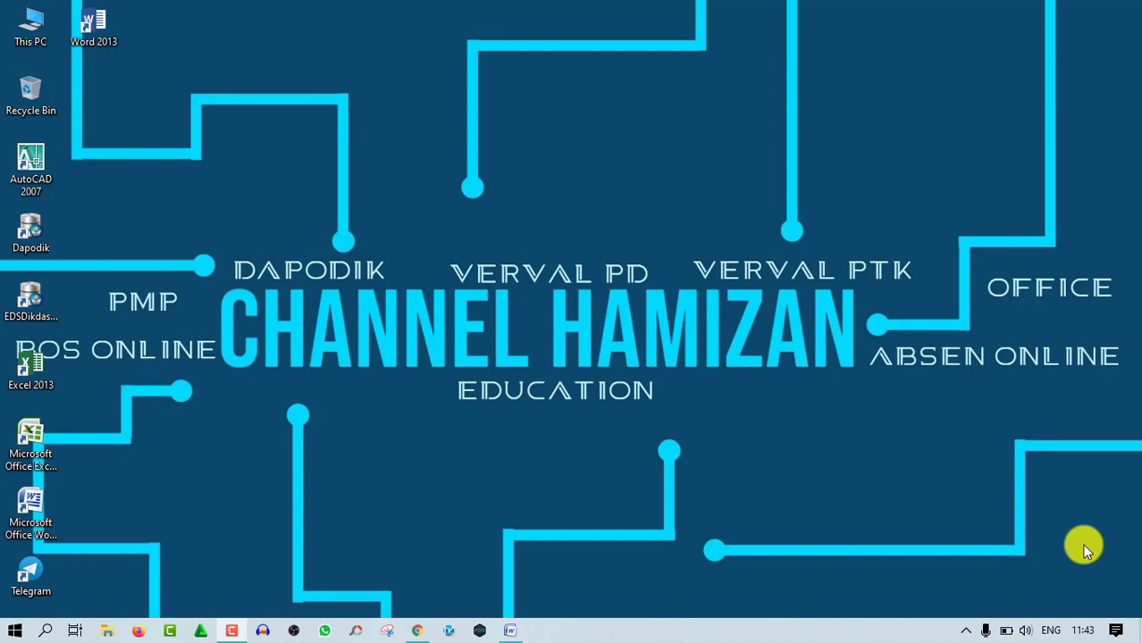
- Launch Chrome and run a Google search for 'google dokumen'
click(418, 631)
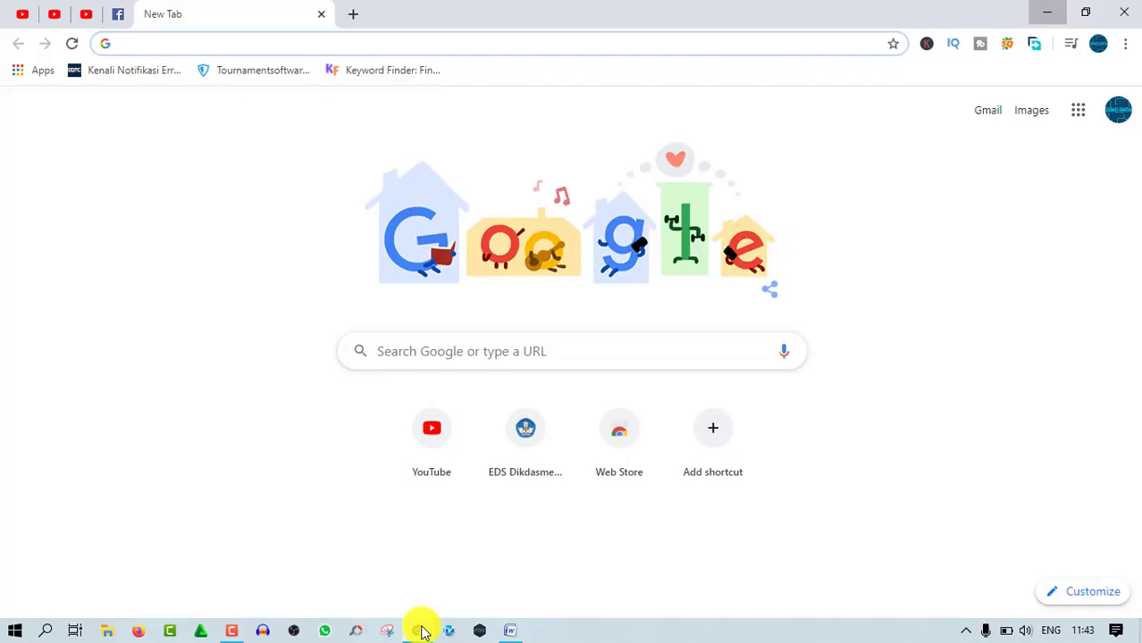
click(441, 349)
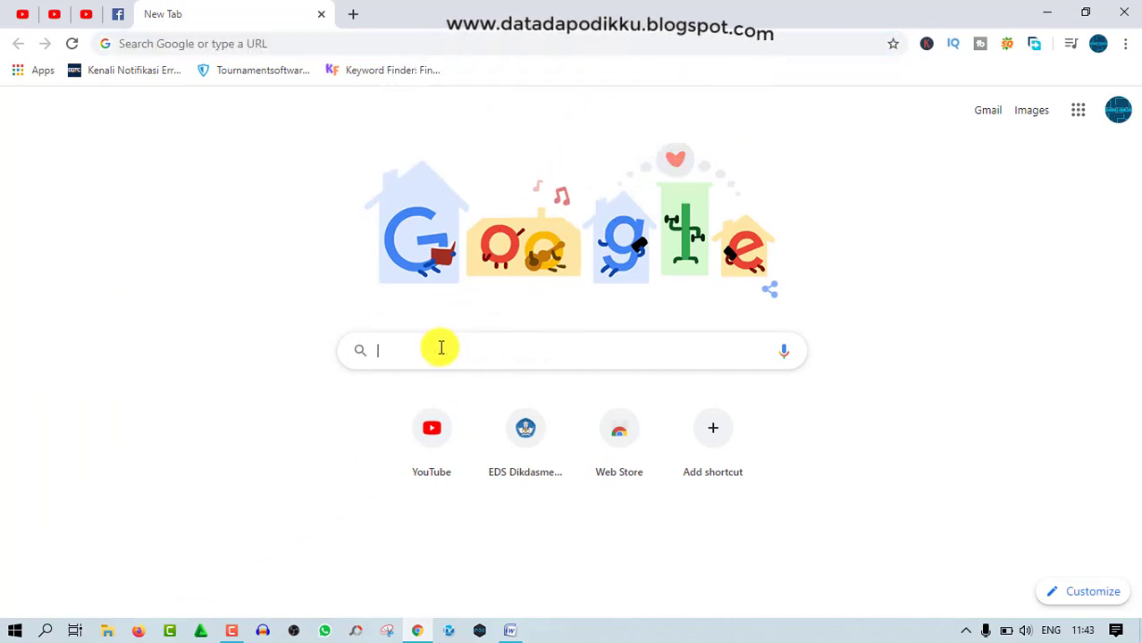
text(g)
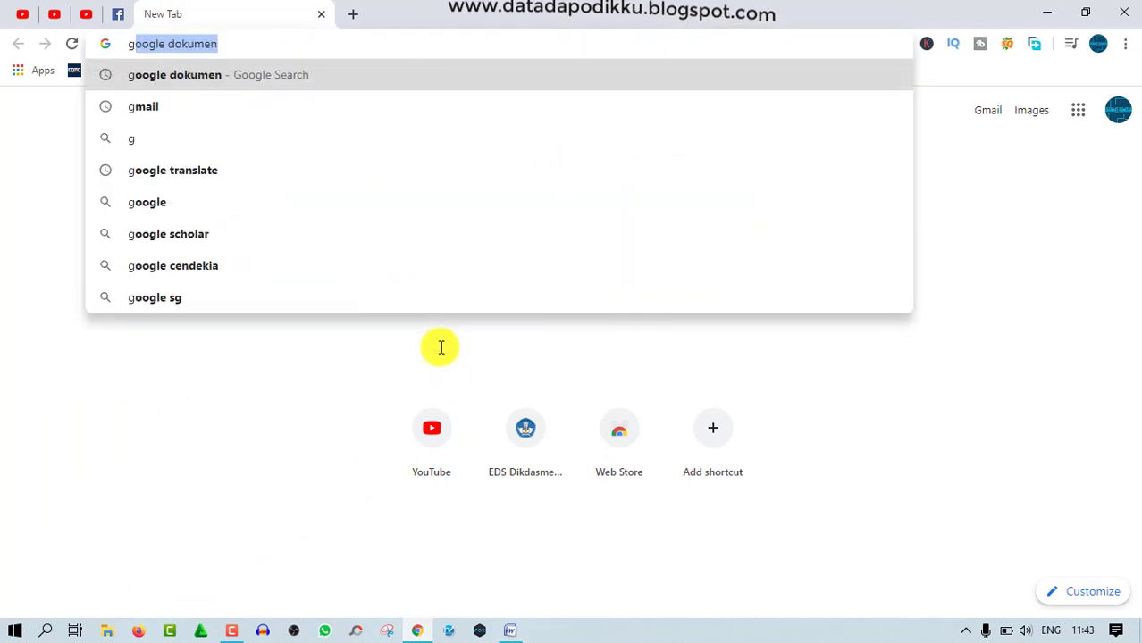
key(Return)
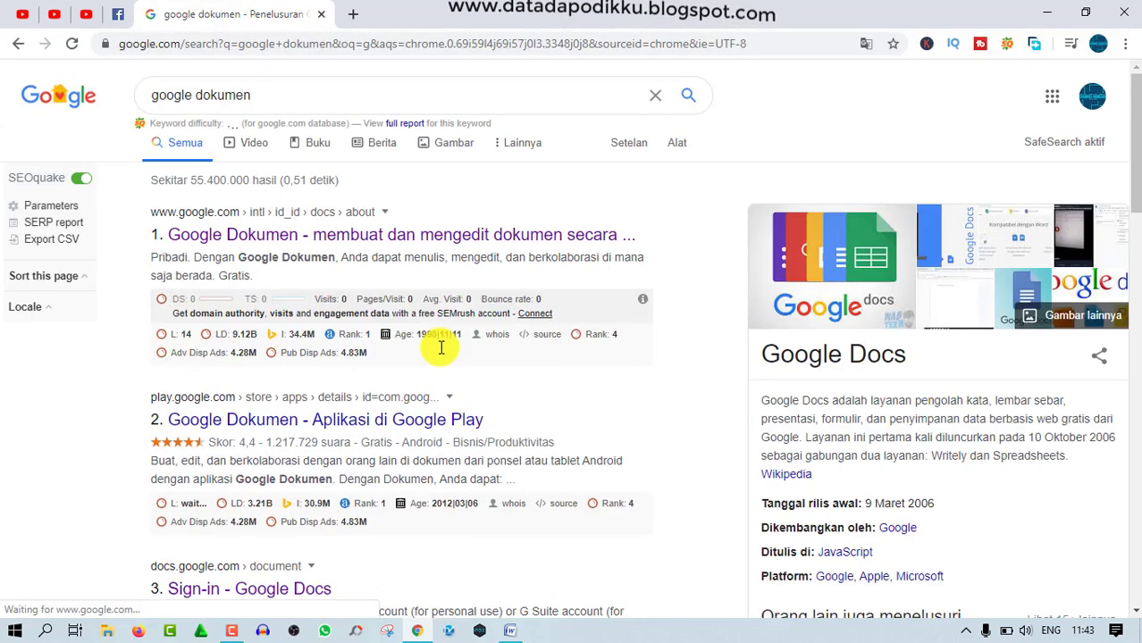
- Follow the Google Dokumen result through to the docs.google.com home page
click(355, 237)
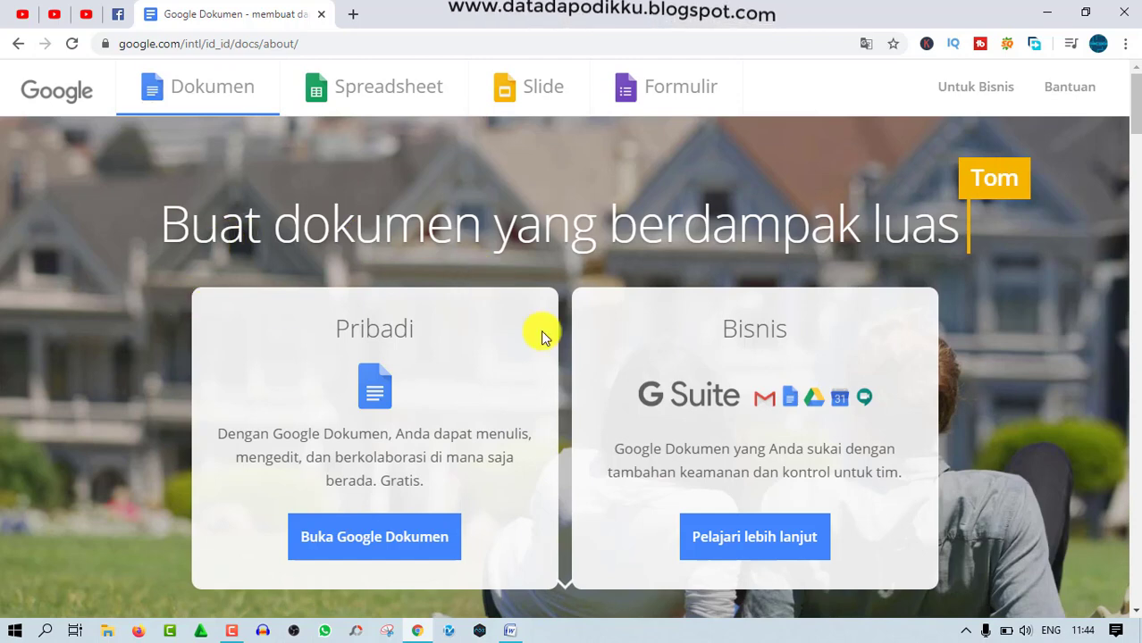
click(414, 539)
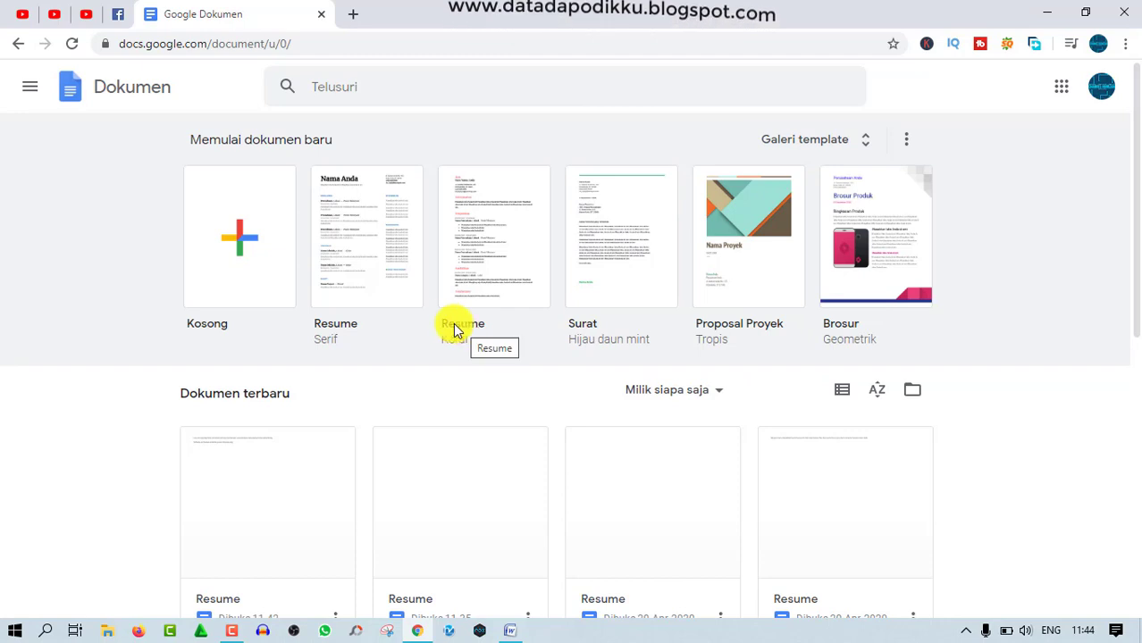
- Create a document from the Resume Serif template and delete all its content
click(382, 265)
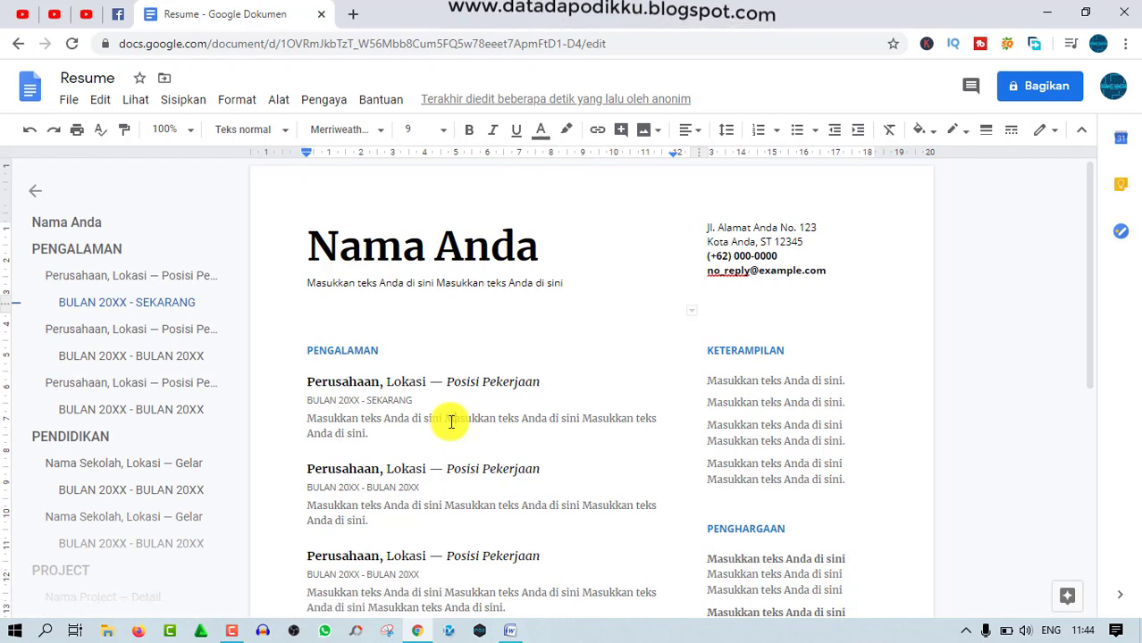
key(ctrl+a)
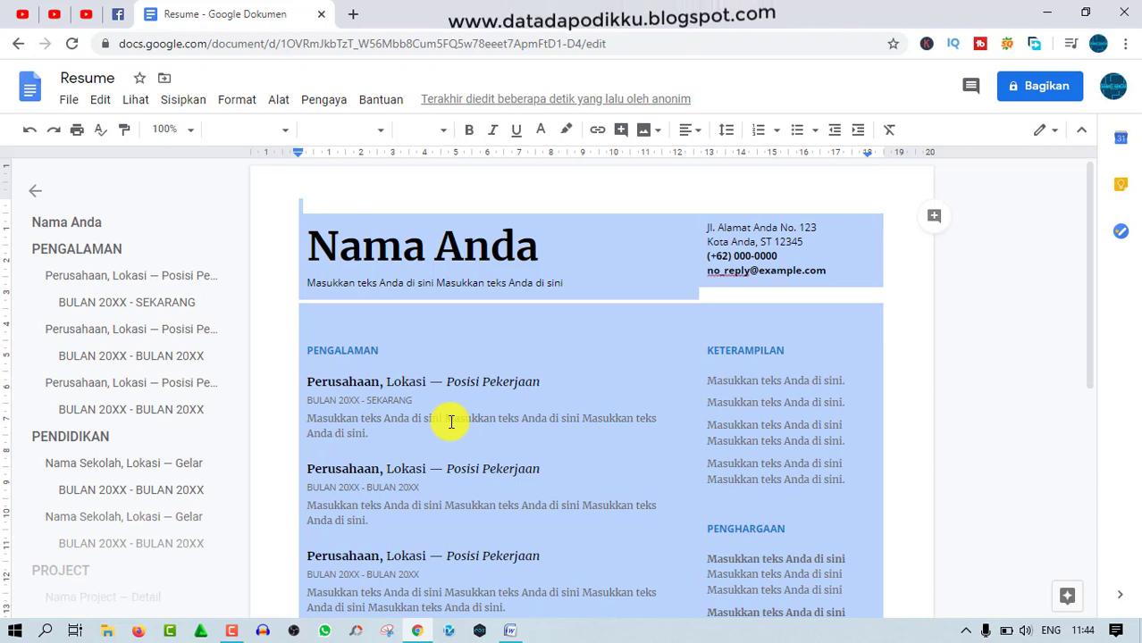
key(Delete)
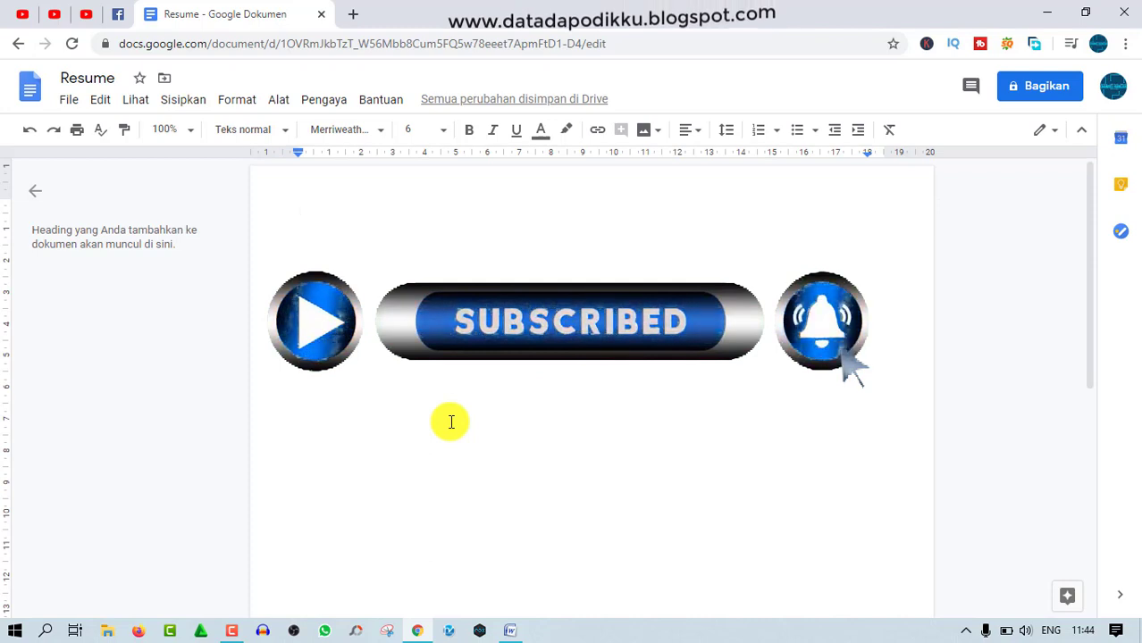
- Turn on voice typing (Alat > Dikte) with Bahasa Indonesia as the language
click(282, 105)
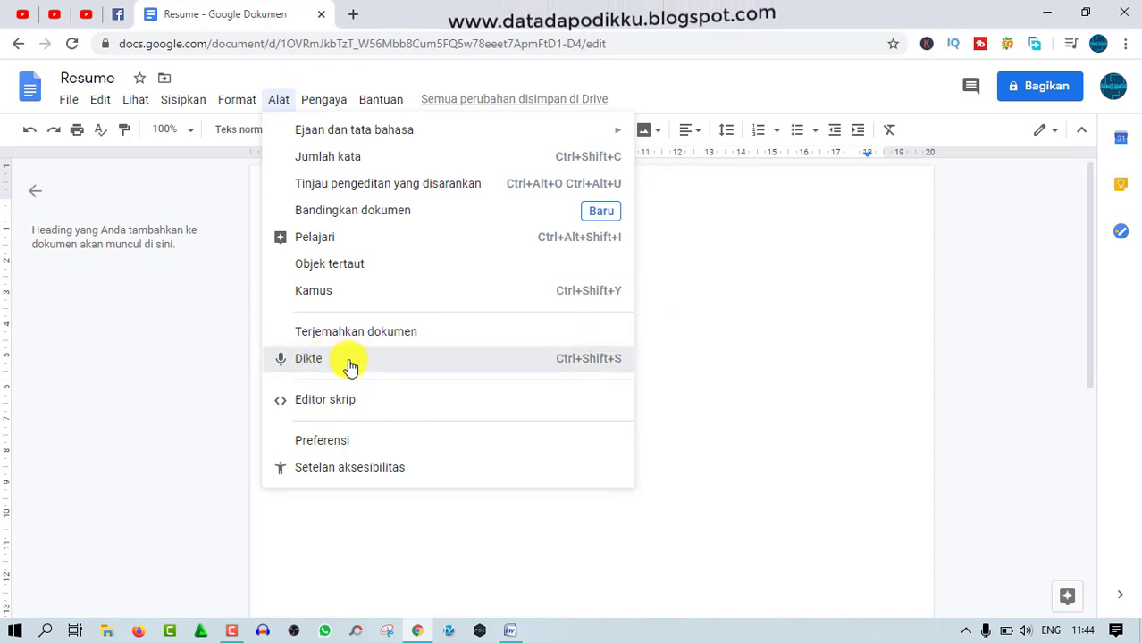
click(351, 366)
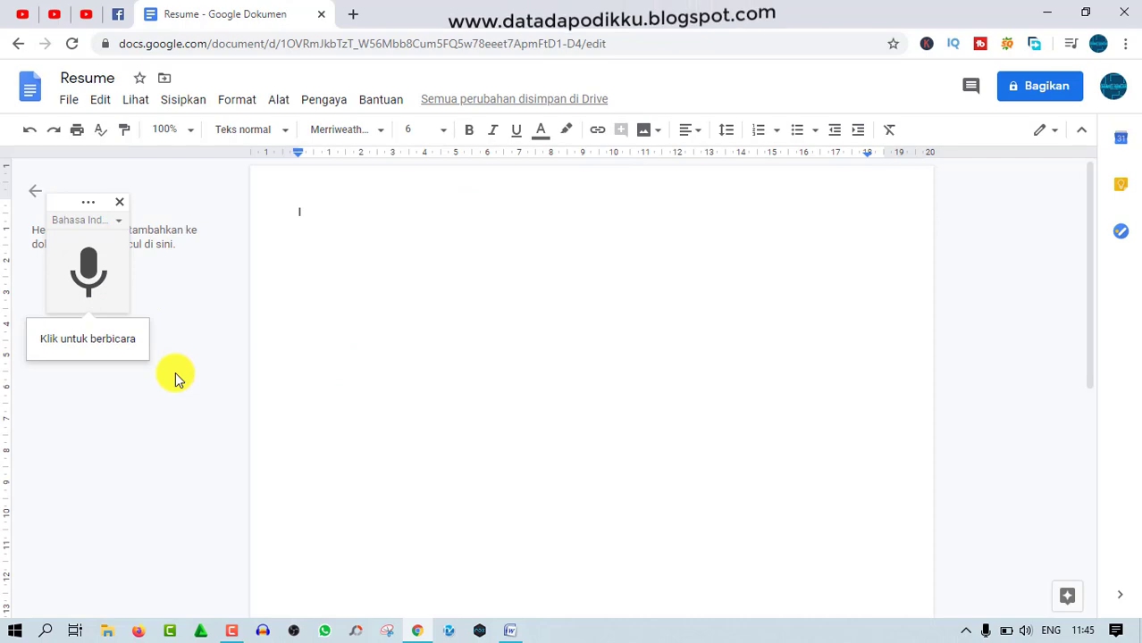
click(118, 221)
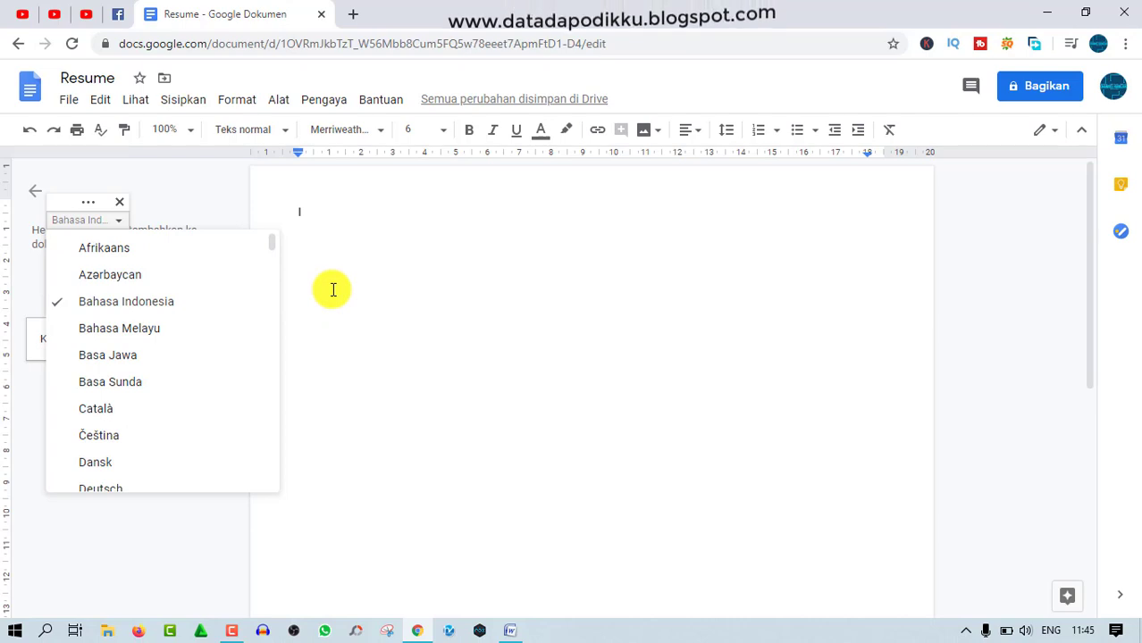
click(332, 289)
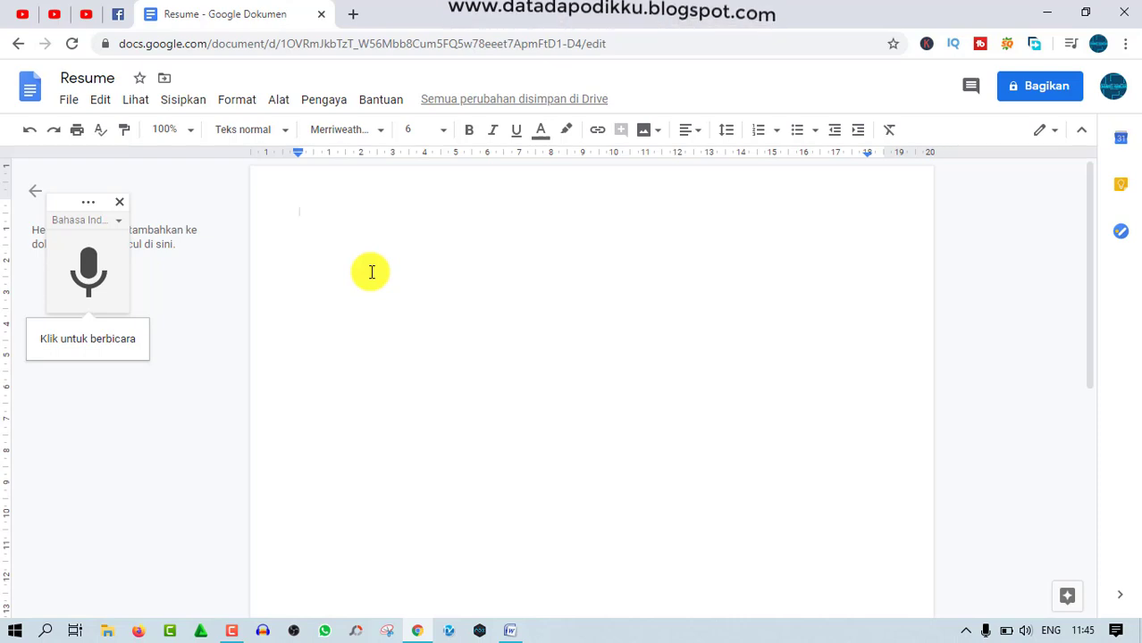
mouse_move(89, 272)
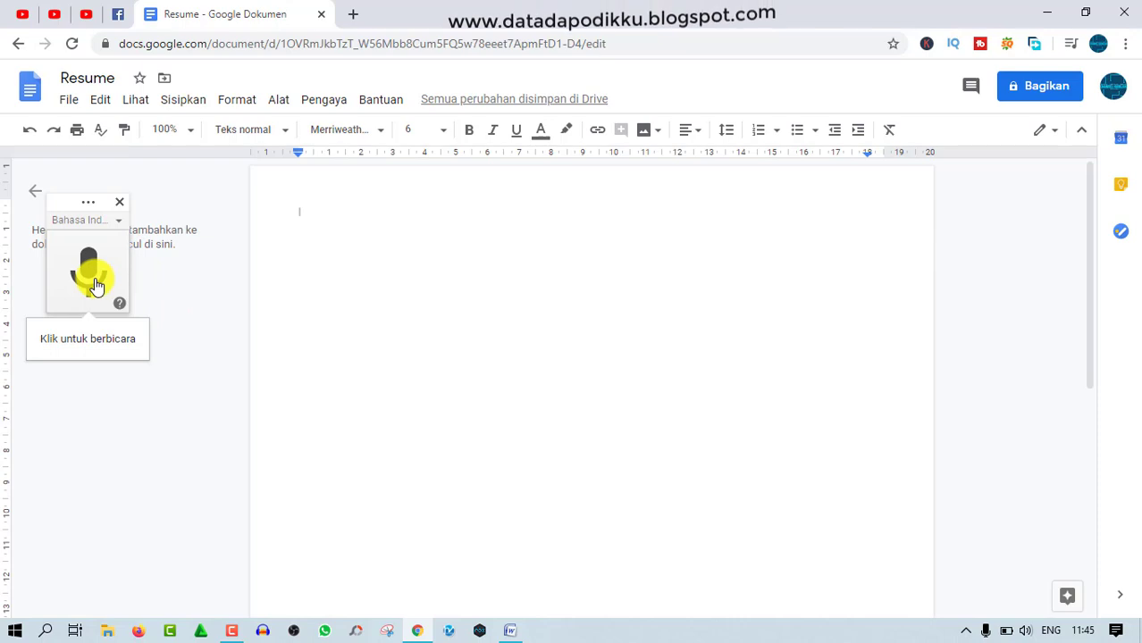
- Dictate the paragraph beginning 'Permainan ini merupakan kombinasi gerak berlari', then stop the microphone
click(88, 273)
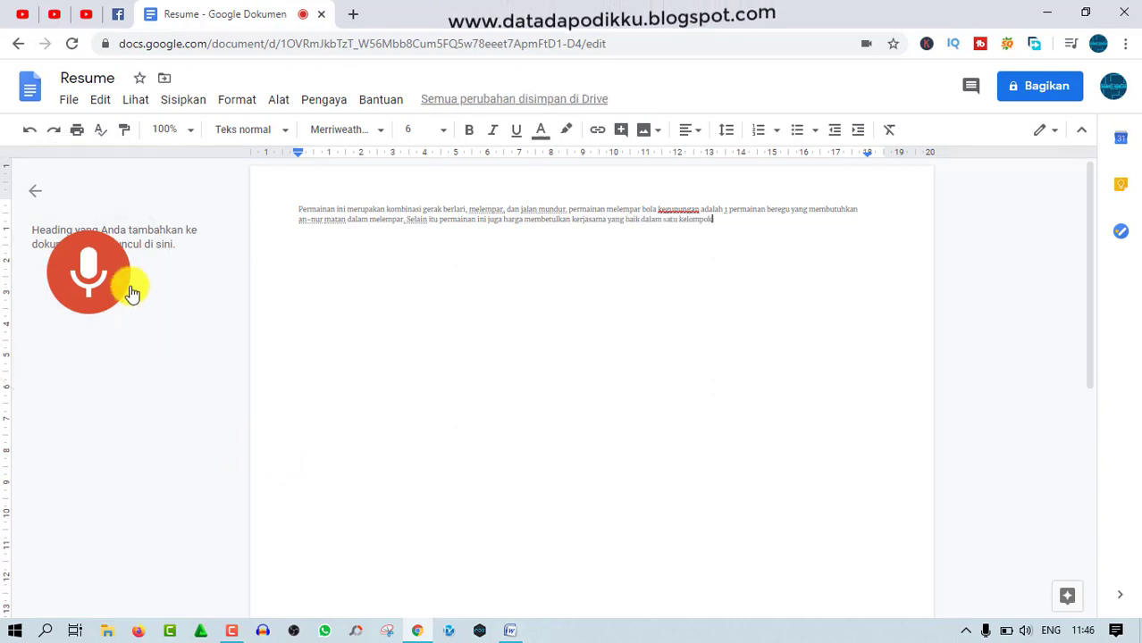
click(79, 274)
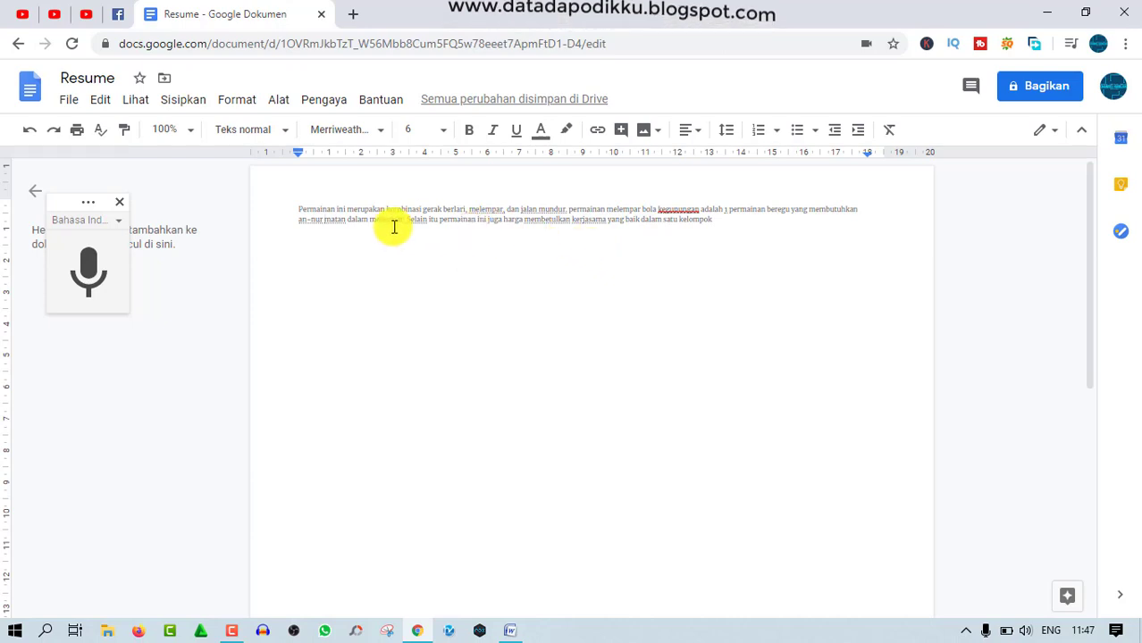
- Select the dictated paragraph and switch to the blank Word Document1
drag(295, 212, 736, 249)
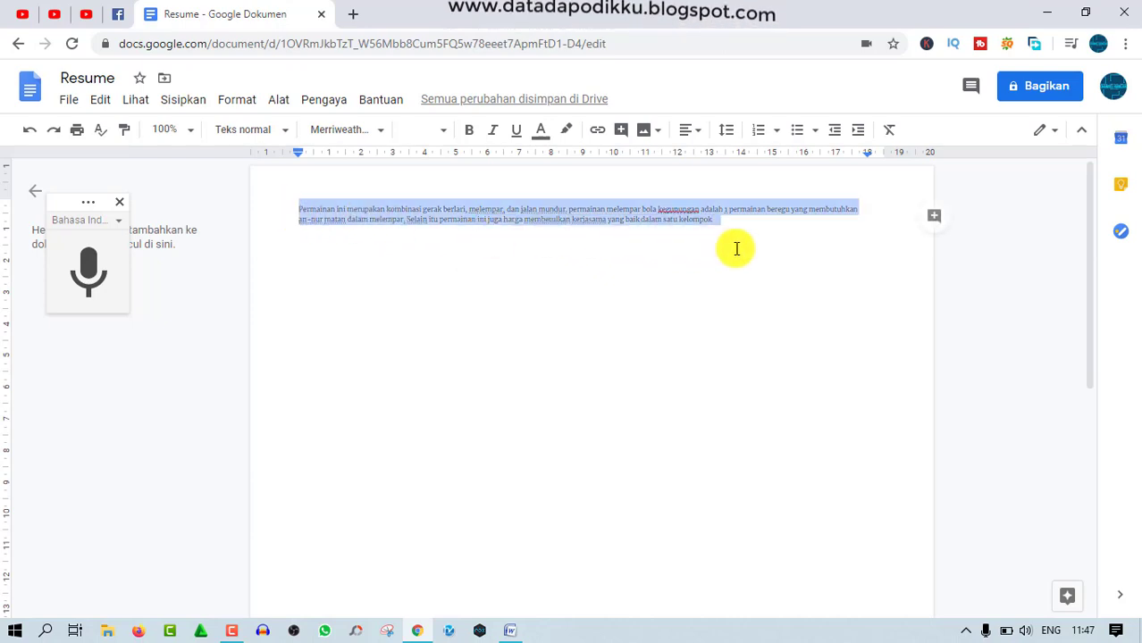
click(512, 632)
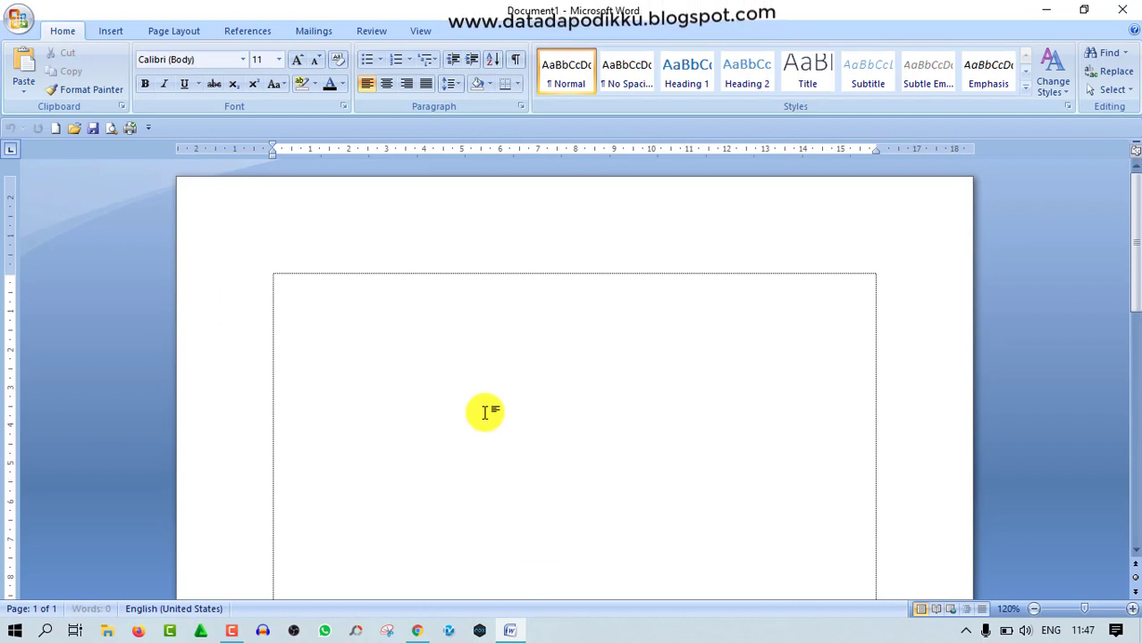
- Paste the paragraph into Word and format it as 12 pt justified text
key(ctrl+v)
key(ctrl+a)
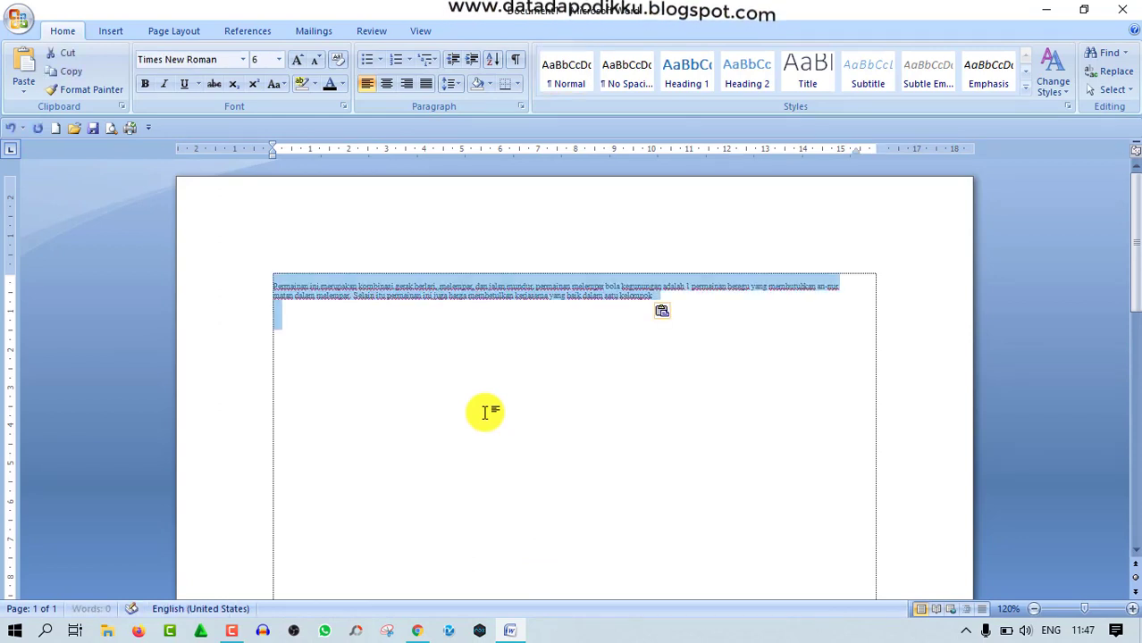
click(332, 91)
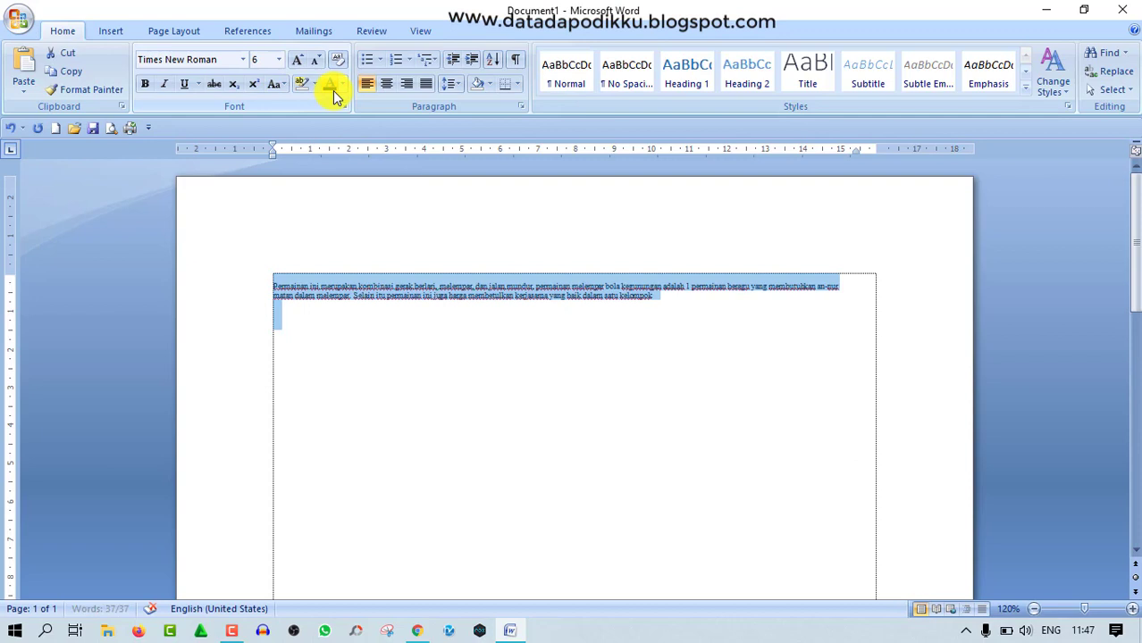
click(279, 59)
click(259, 135)
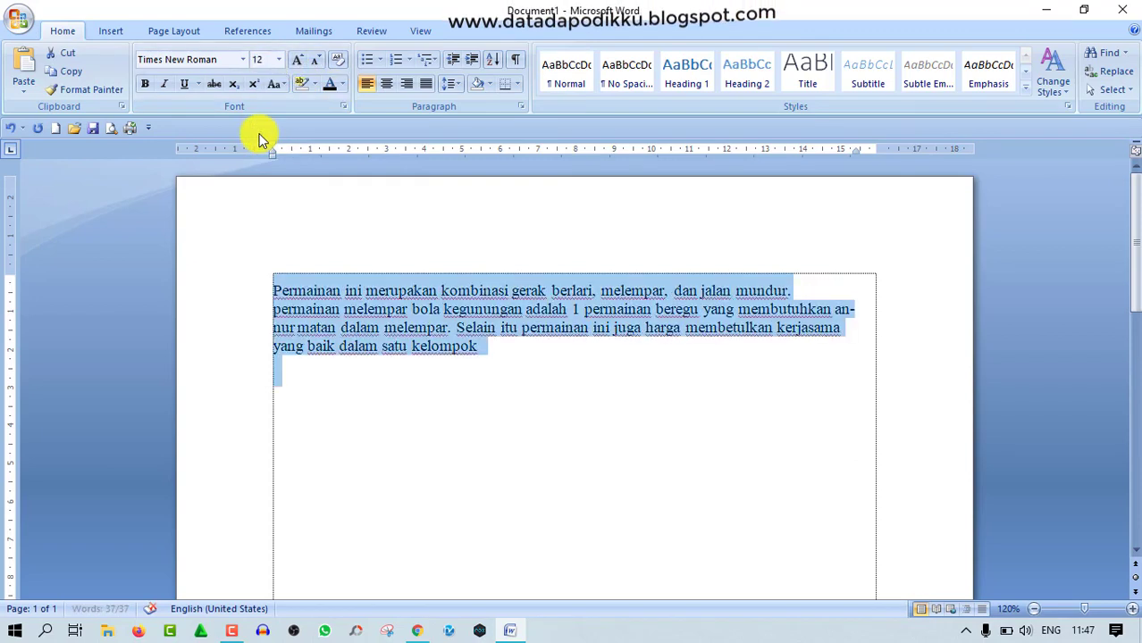
click(426, 83)
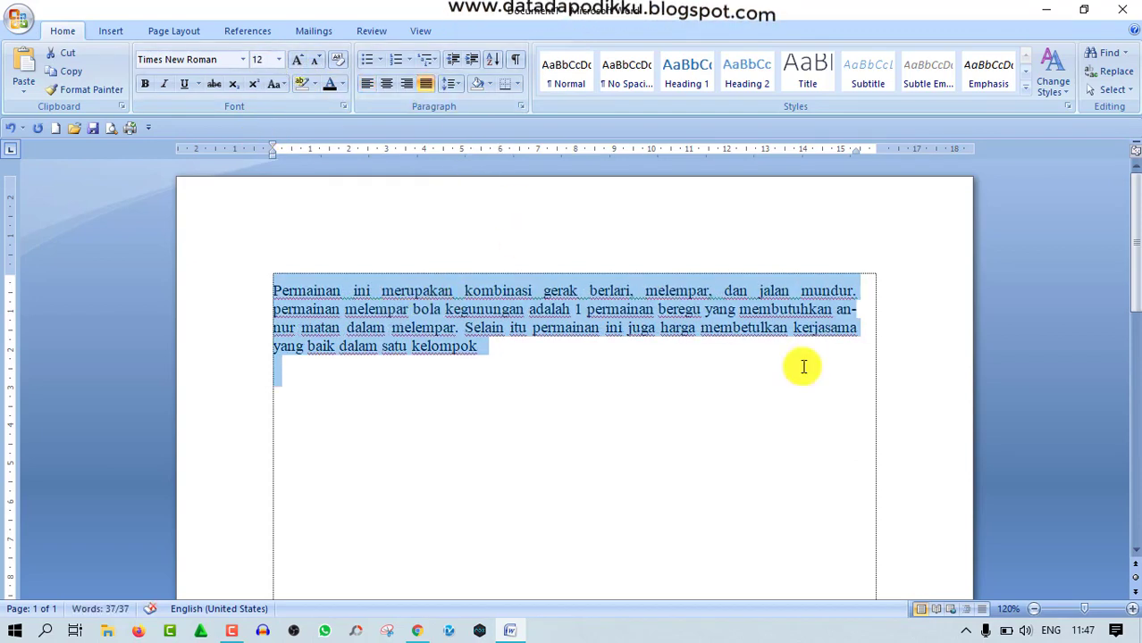
- Correct the misrecognised 'an-nur matan' to 'kecermatan'
click(842, 315)
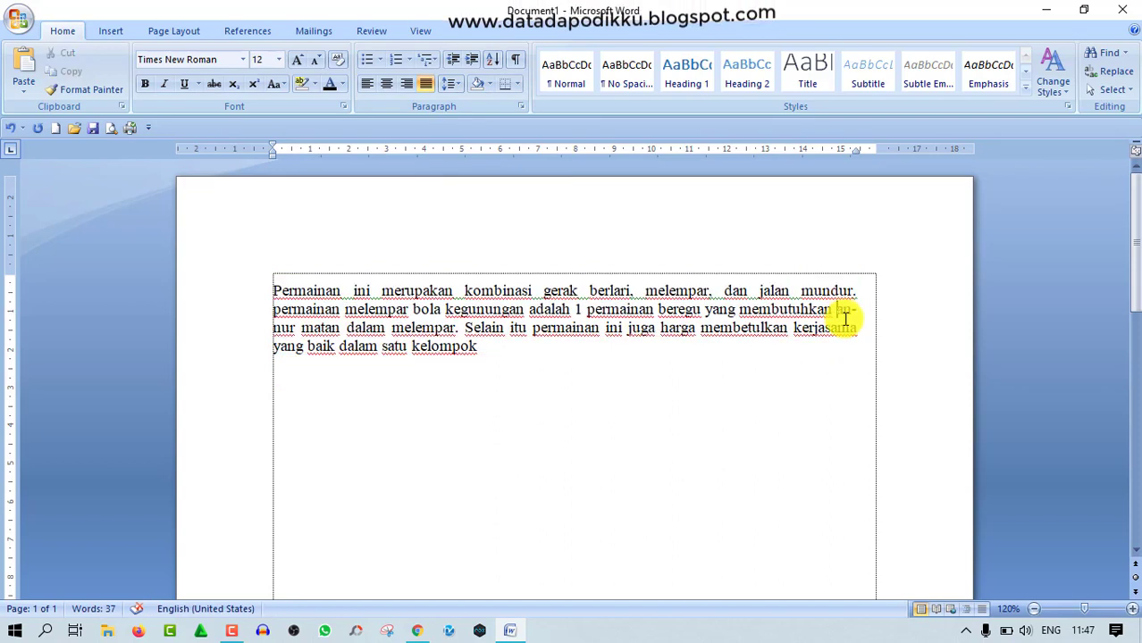
key(Delete)
key(Delete)
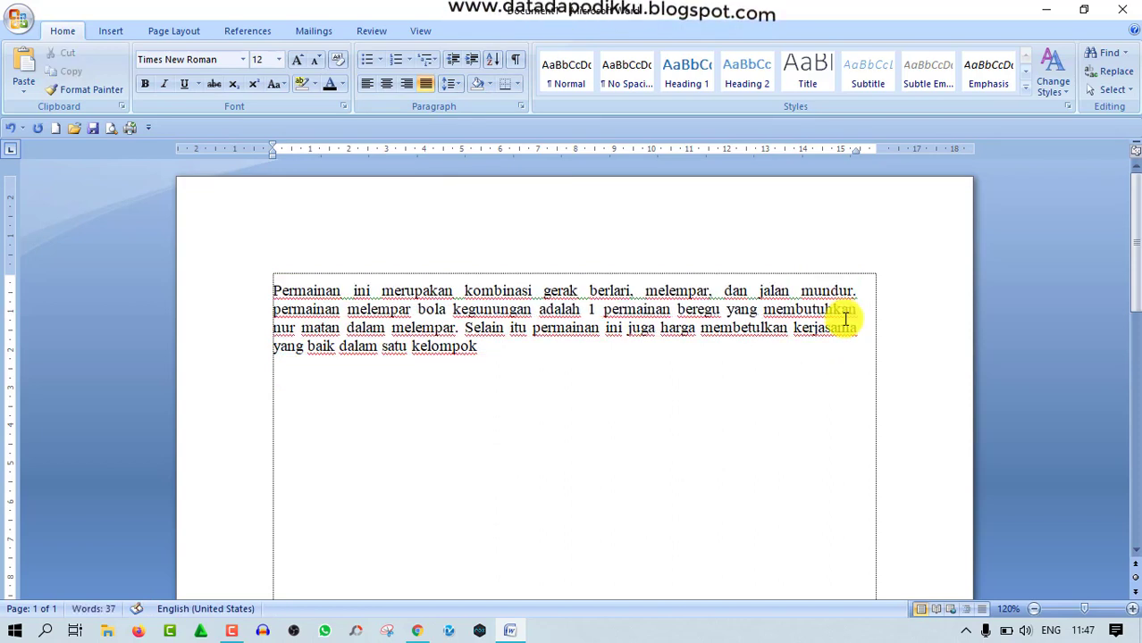
key(Delete)
key(Delete)
key(Delete)
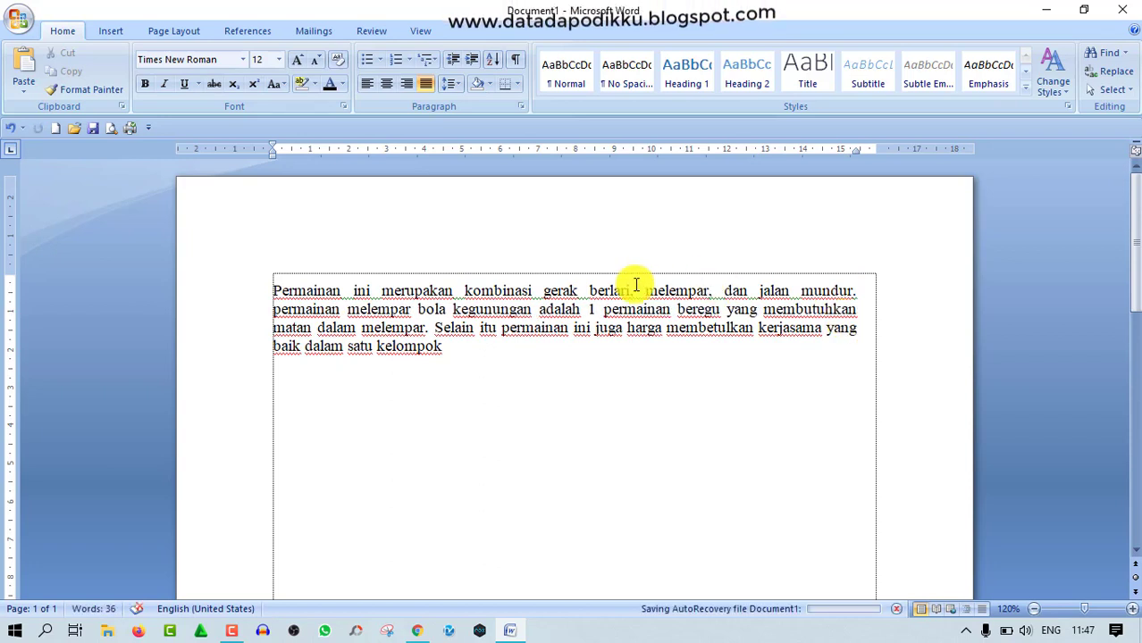
text(kecer)
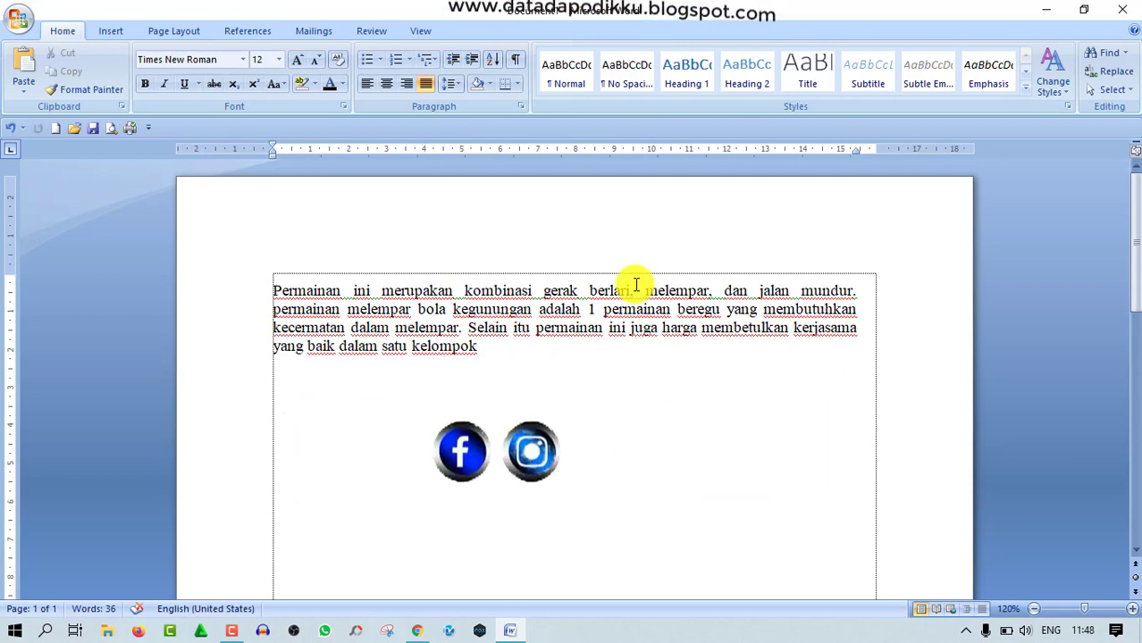
- Minimize the Word and Chrome windows
click(1046, 11)
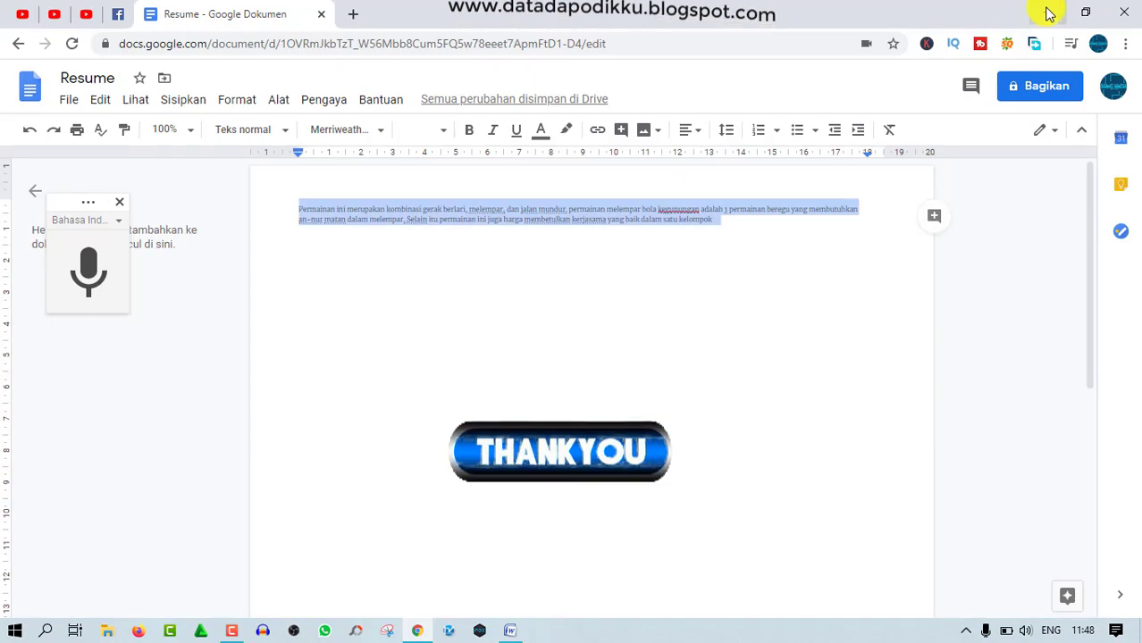
click(1047, 13)
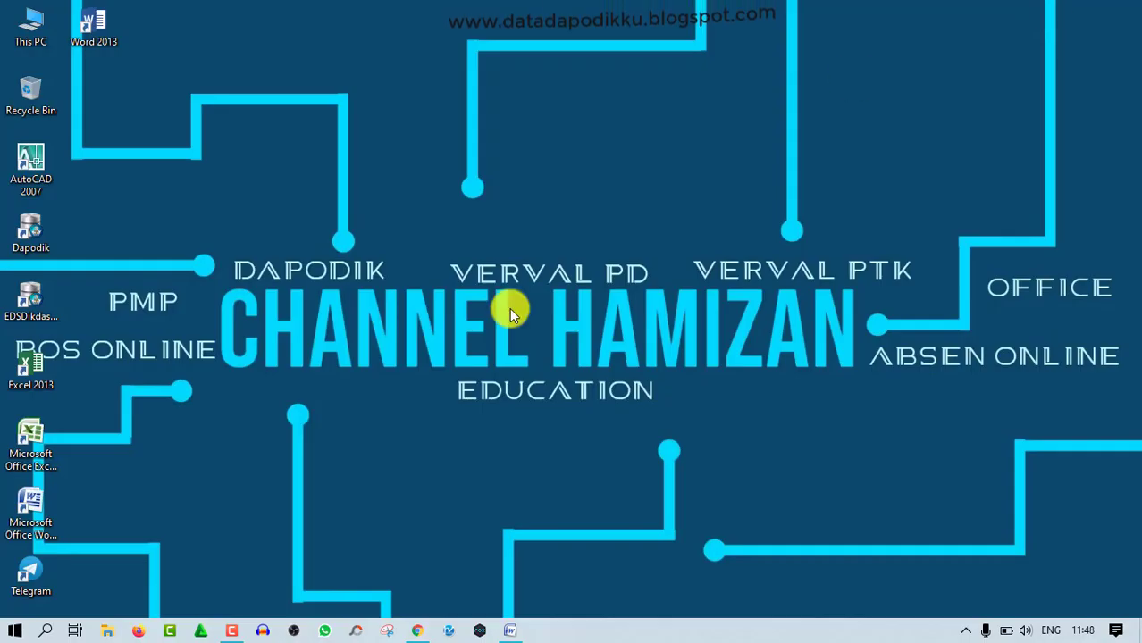